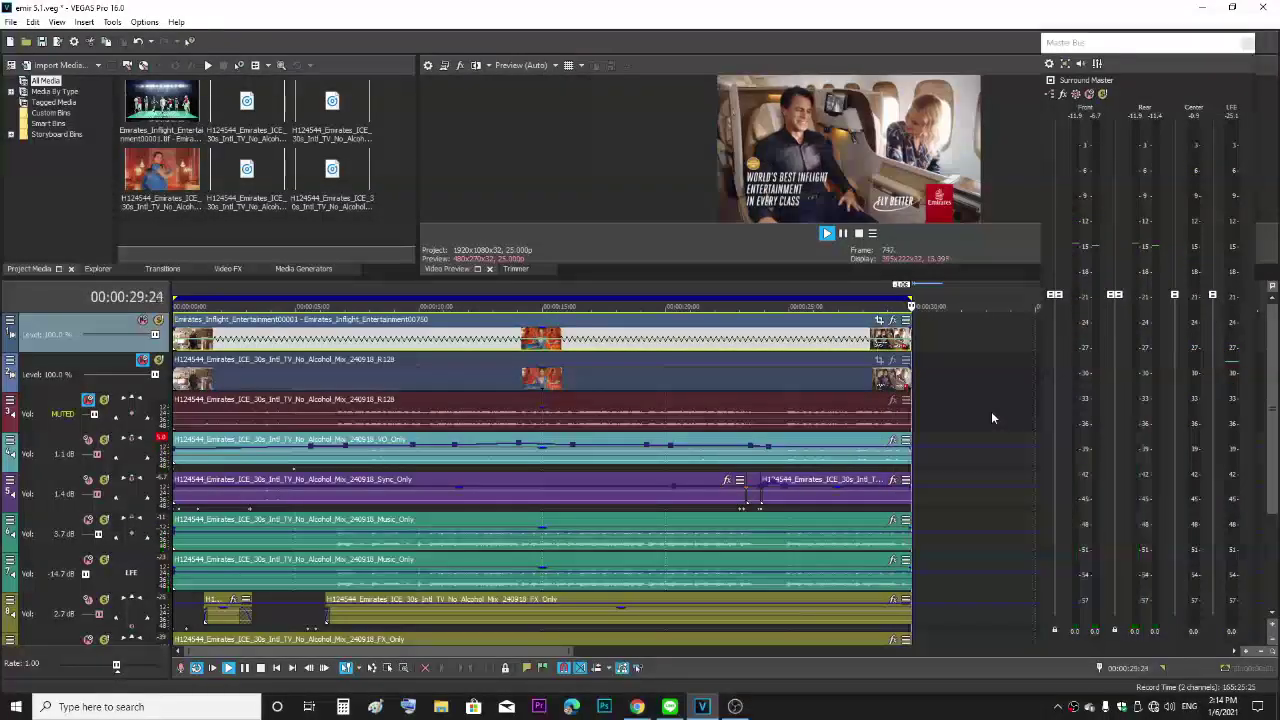
Collapse the muted audio track, enlarge the timeline area, and play the mix from 00:00:07:18.
{"action": "double_click", "coordinate": [70, 428]}
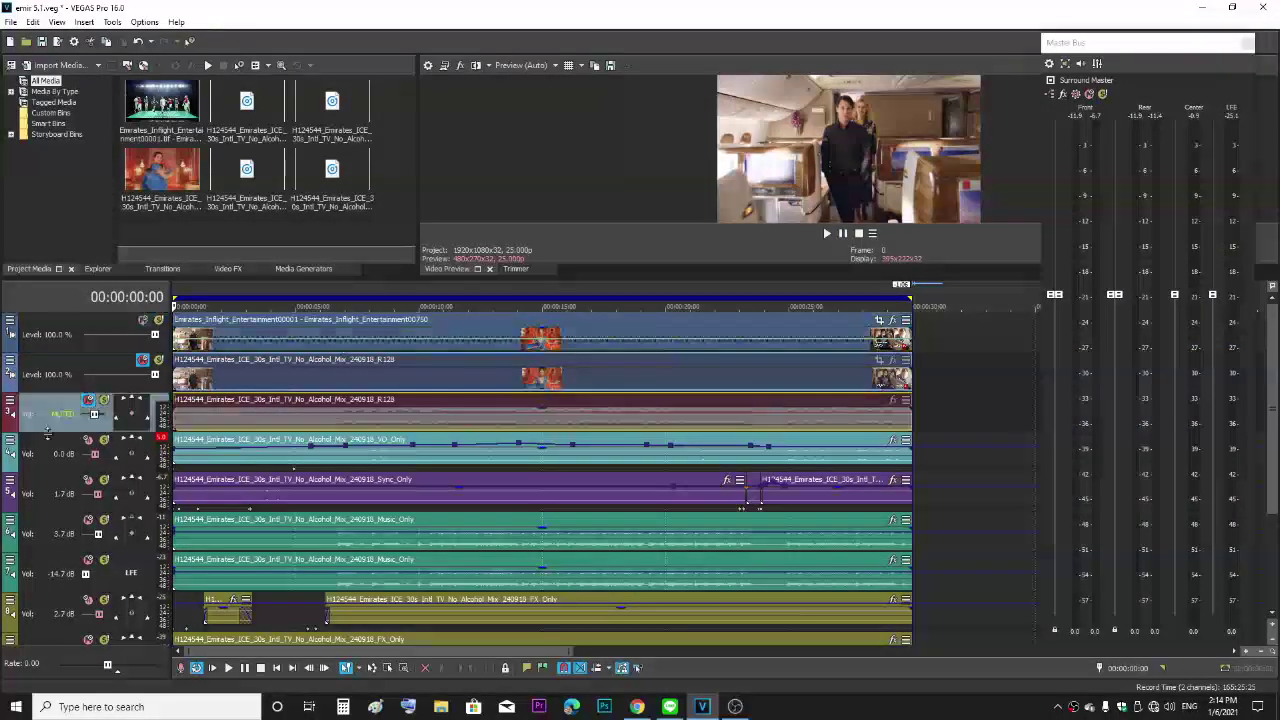
{"action": "left_click", "coordinate": [362, 306]}
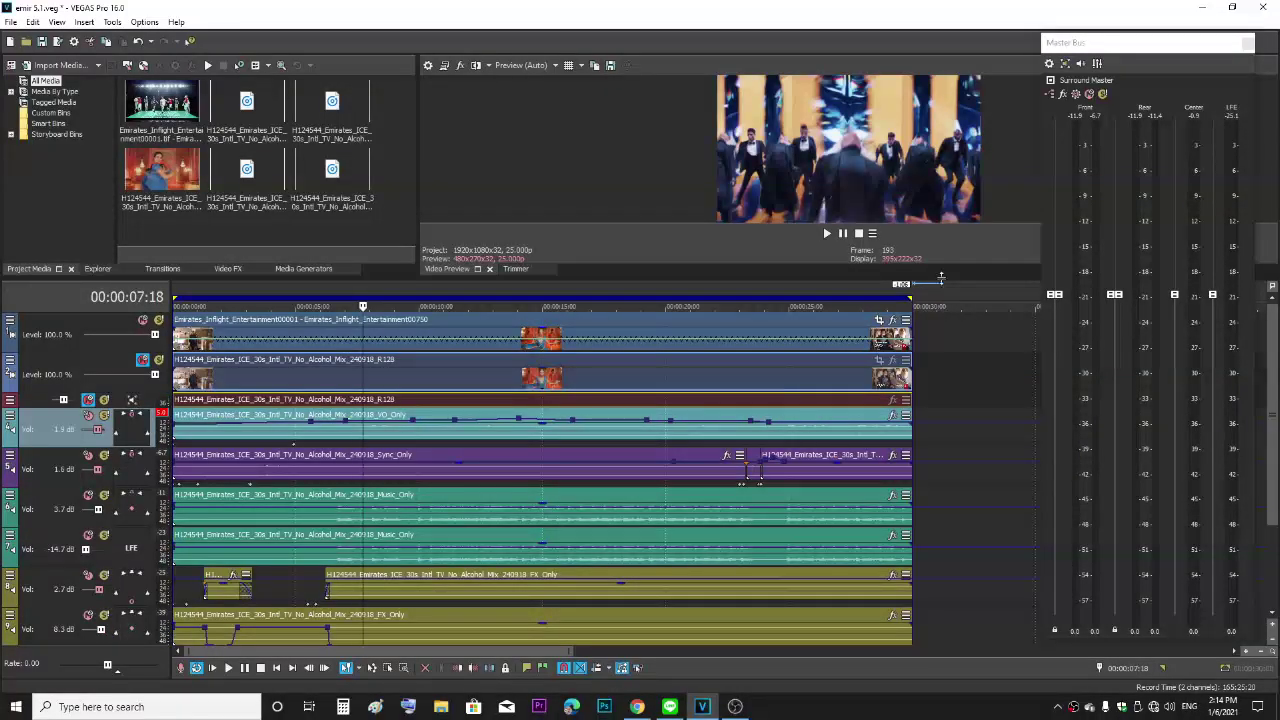
{"action": "left_click_drag", "start_coordinate": [940, 278], "coordinate": [958, 230]}
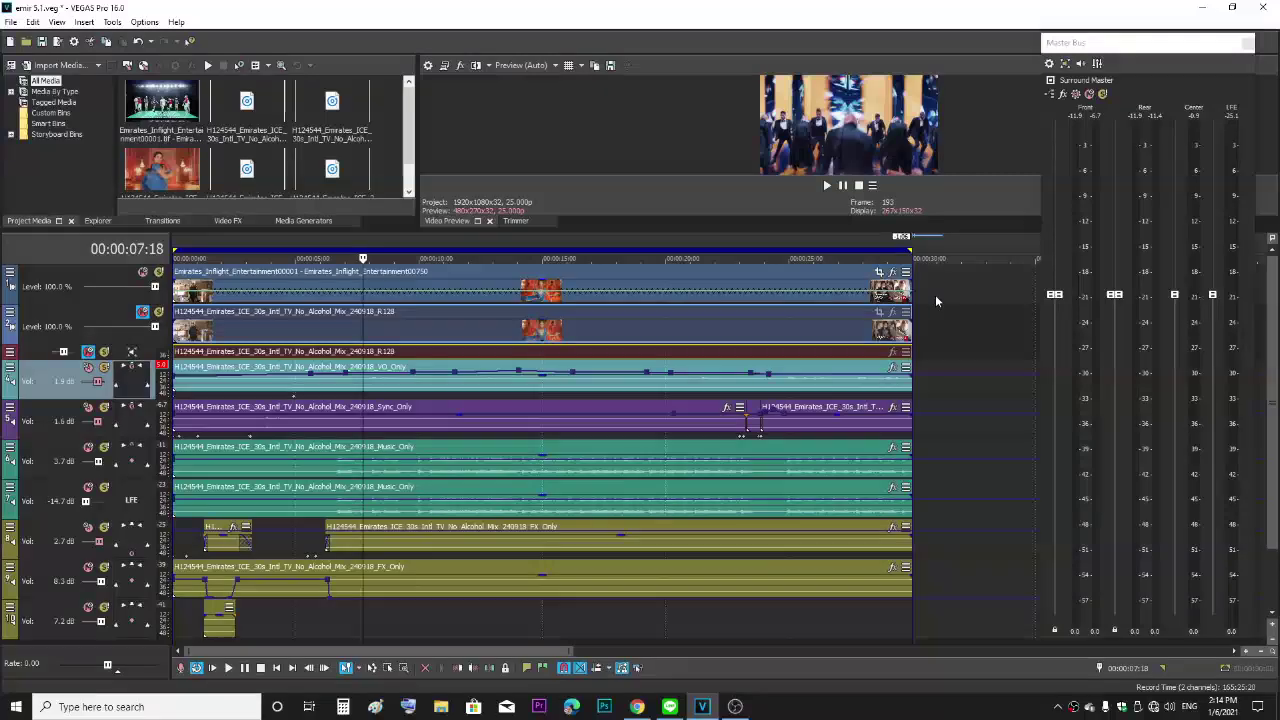
{"action": "key", "text": "space"}
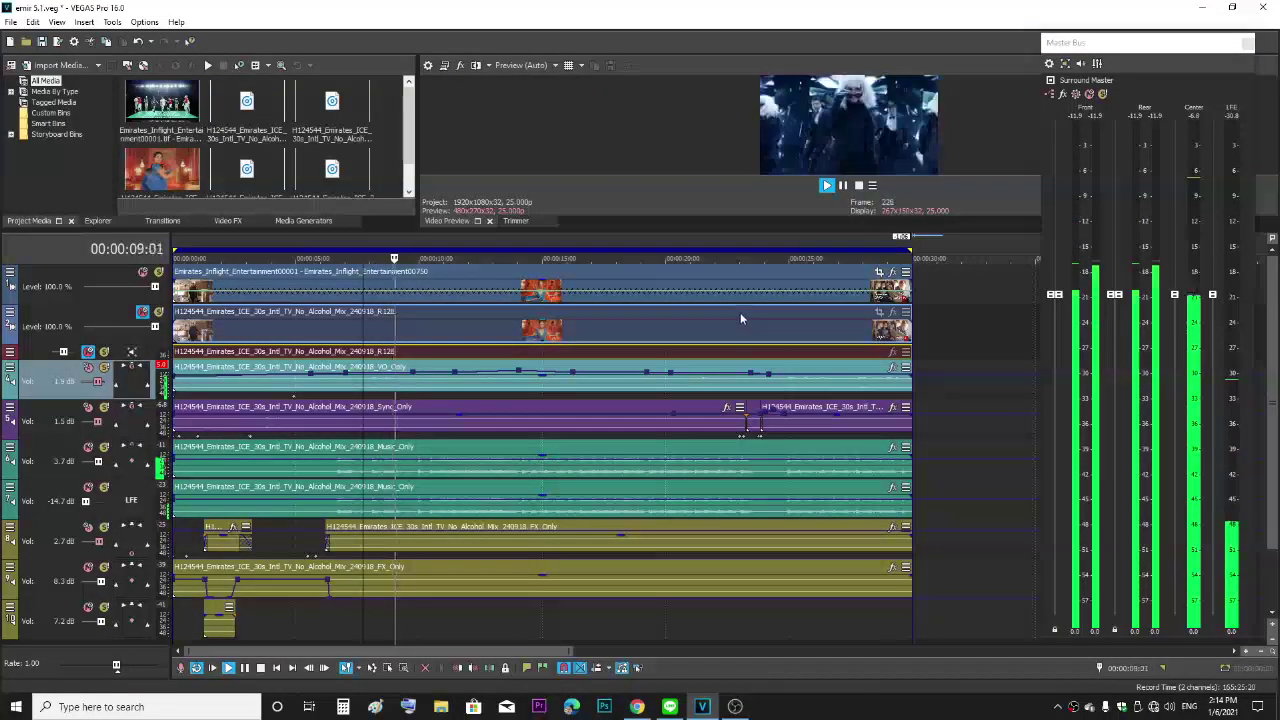
{"action": "key", "text": "space"}
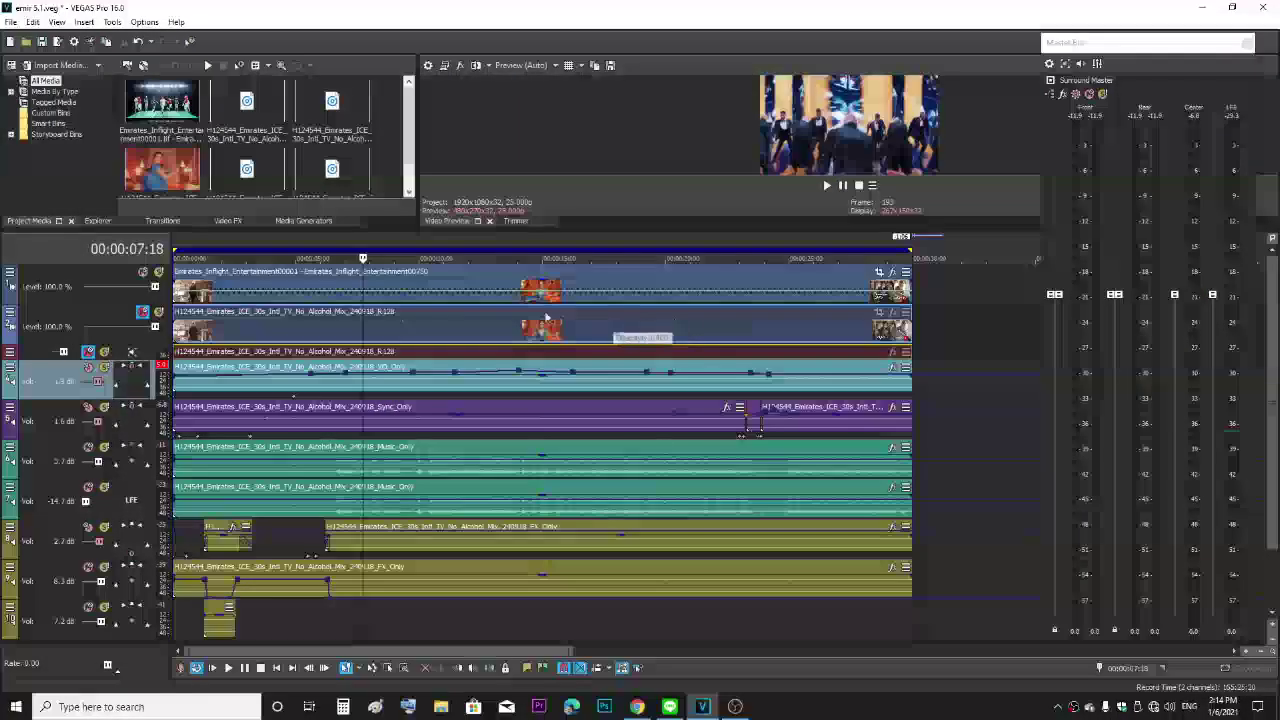
Open the VO track's Track Compressor and raise its output gain to 9 dB while playing from 00:00:08:01.
{"action": "right_click", "coordinate": [13, 379]}
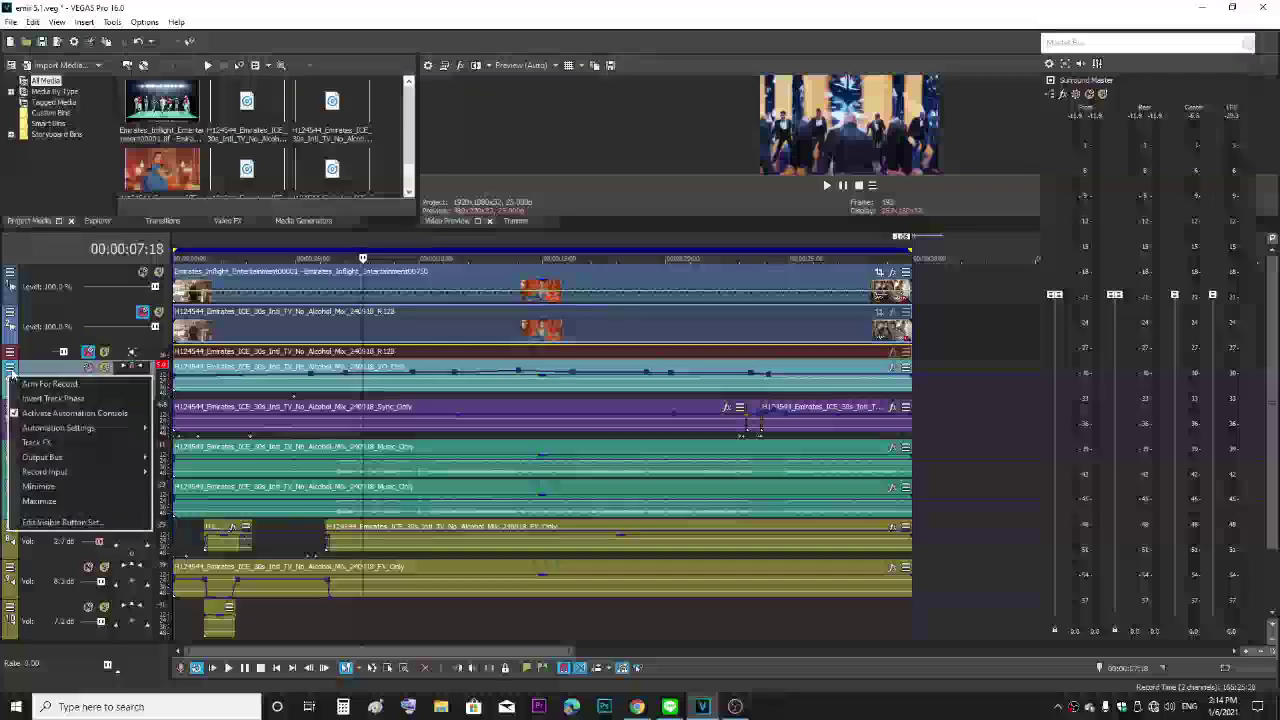
{"action": "mouse_move", "coordinate": [138, 456]}
{"action": "left_click", "coordinate": [100, 442]}
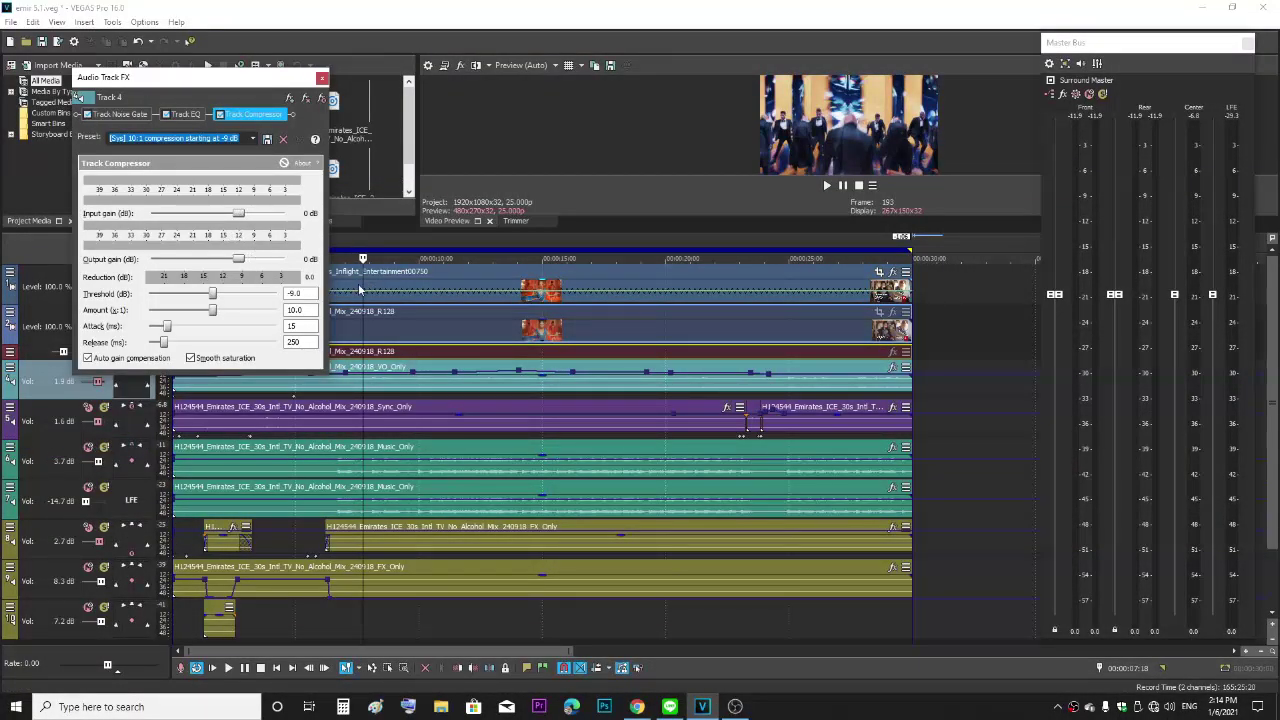
{"action": "left_click", "coordinate": [370, 334]}
{"action": "key", "text": "space"}
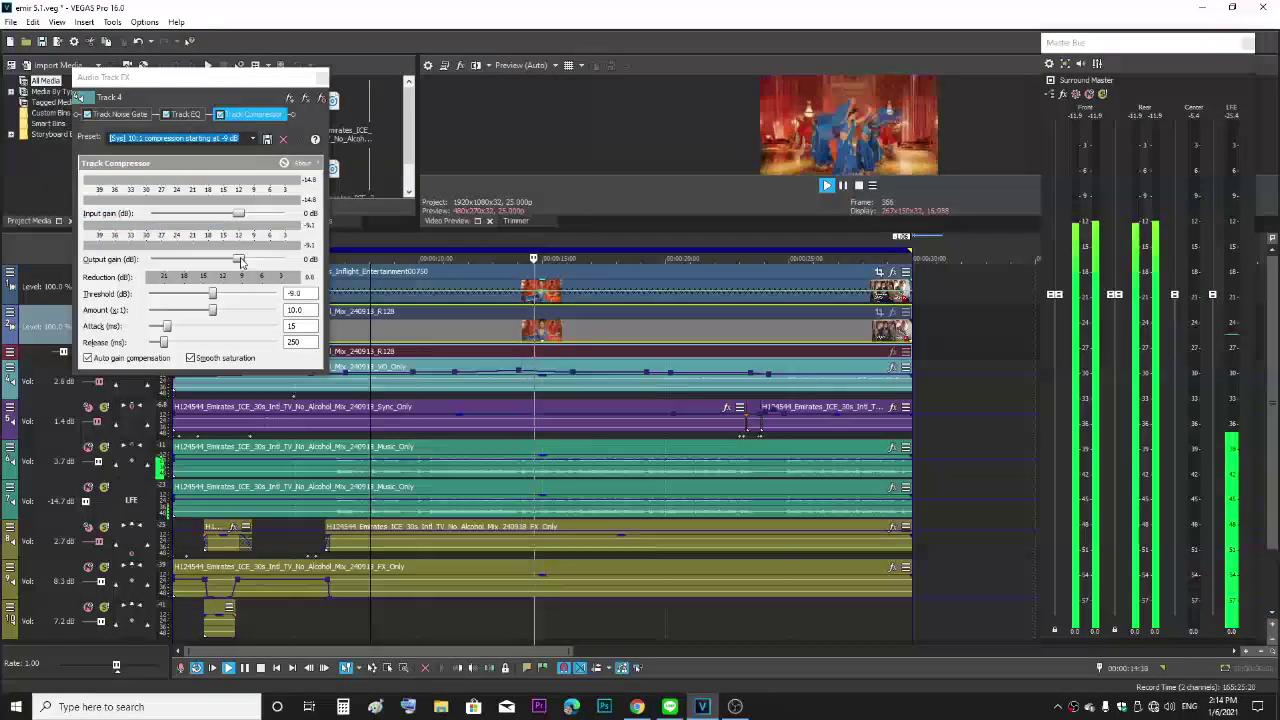
{"action": "left_click_drag", "start_coordinate": [238, 259], "coordinate": [255, 260]}
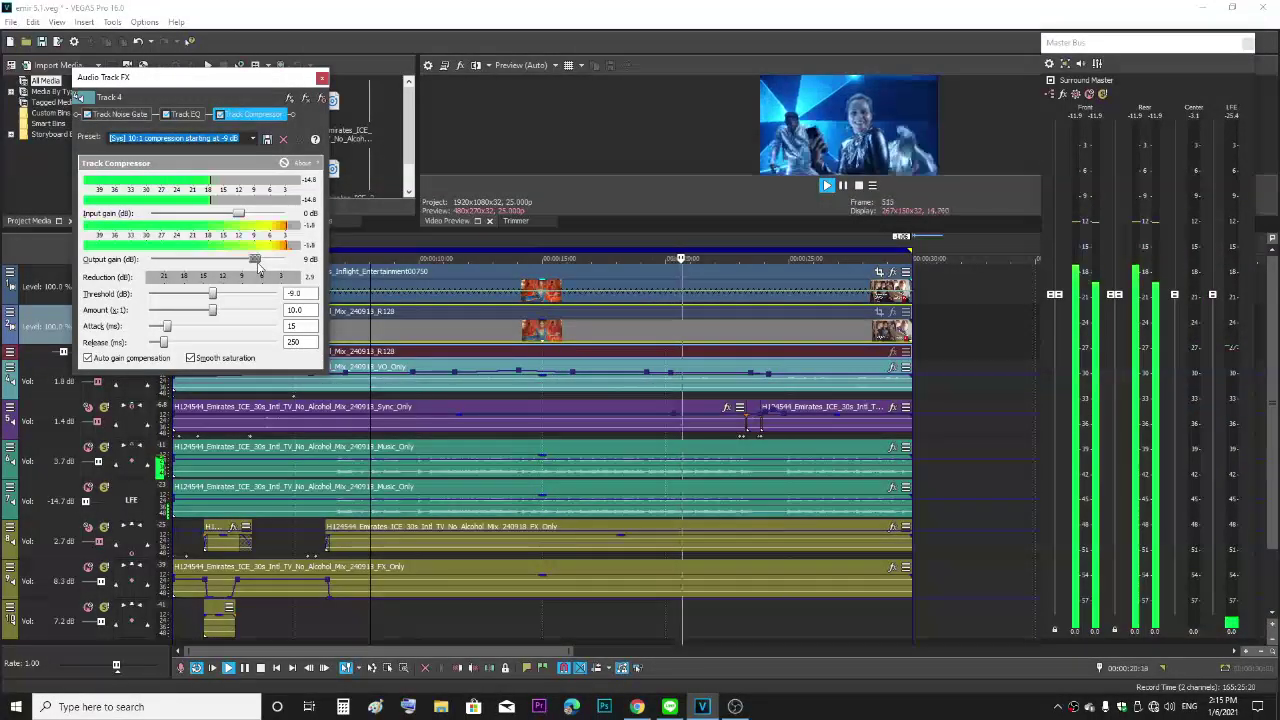
Set the VO compressor's output gain to 8 dB and its threshold to -5.0 dB, and reset the master clip indicators.
{"action": "left_click_drag", "start_coordinate": [255, 260], "coordinate": [193, 293]}
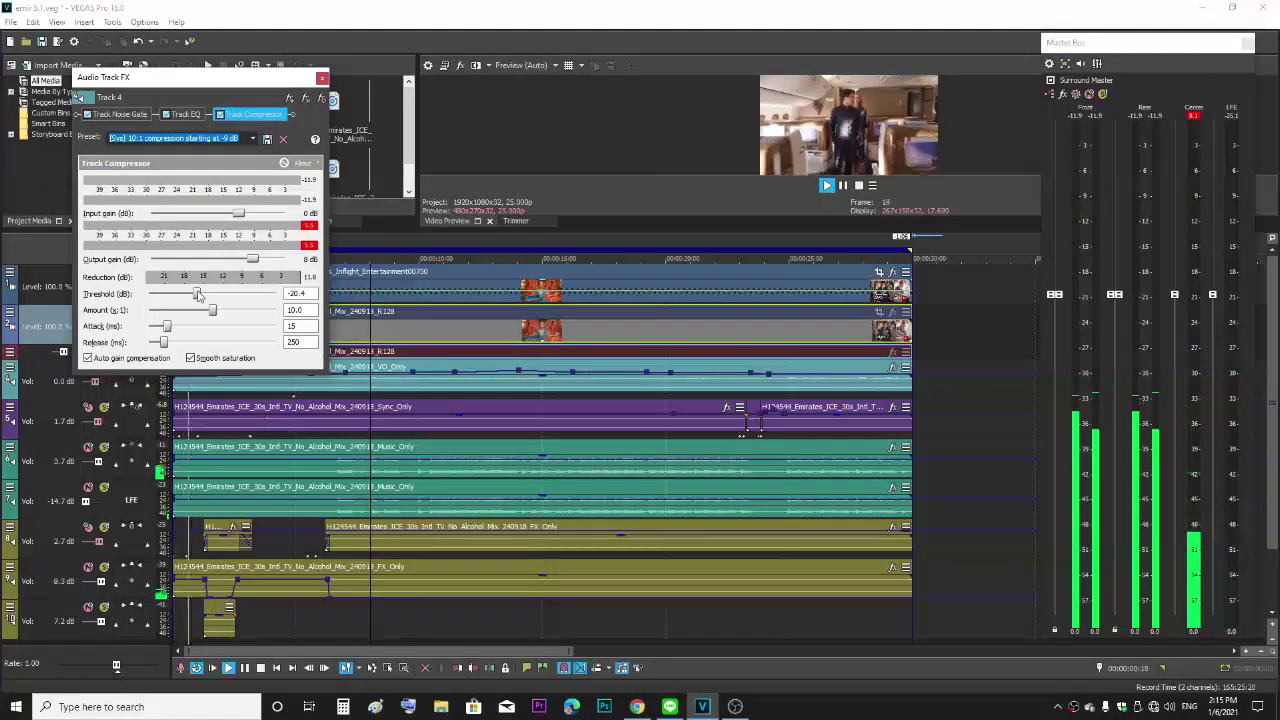
{"action": "left_click_drag", "start_coordinate": [221, 295], "coordinate": [228, 295]}
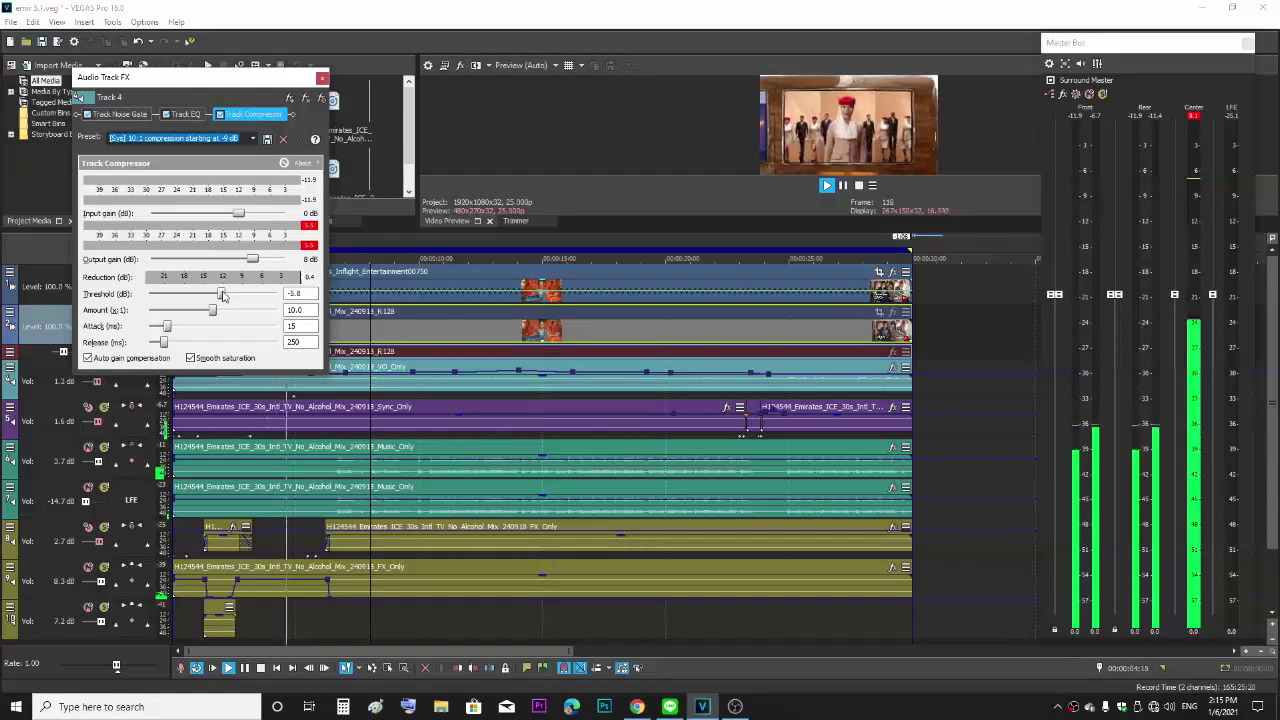
{"action": "left_click_drag", "start_coordinate": [224, 294], "coordinate": [228, 296]}
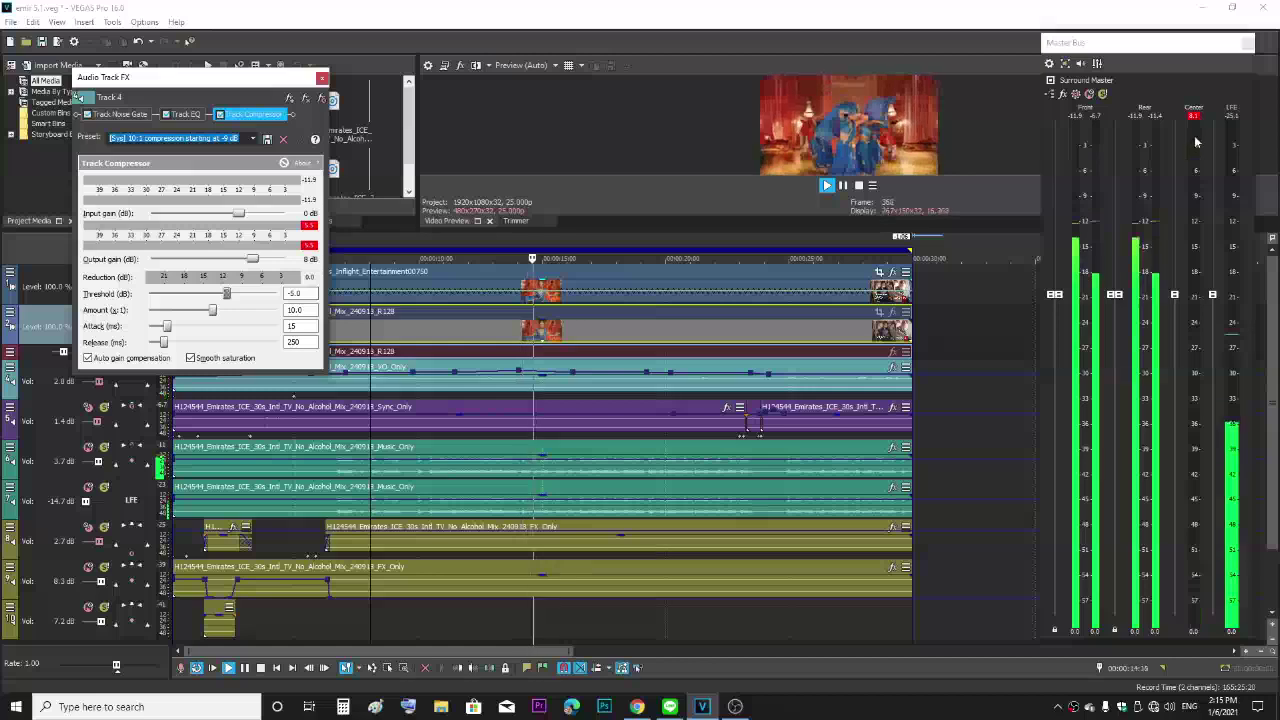
{"action": "left_click", "coordinate": [1205, 190]}
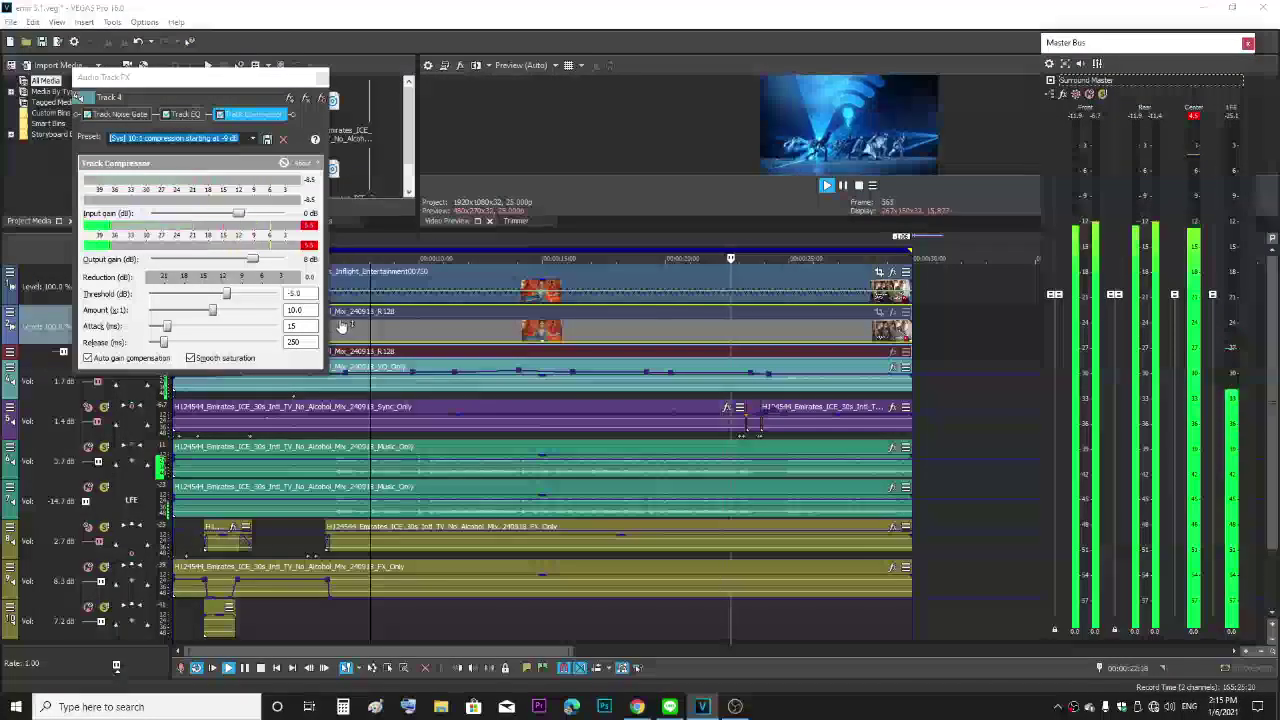
Fine-tune the VO compressor to a threshold of -6.3 dB and an amount of 8.5:1, and close the track effects.
{"action": "left_click_drag", "start_coordinate": [226, 294], "coordinate": [230, 300]}
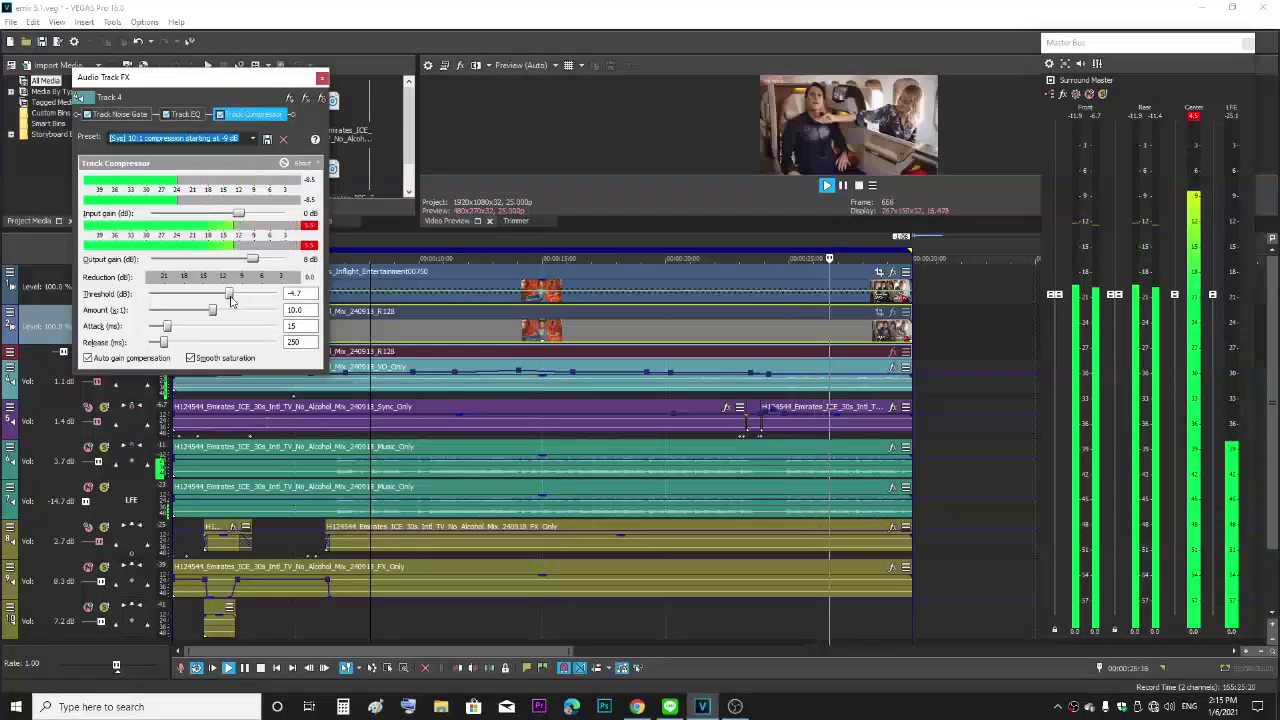
{"action": "mouse_move", "coordinate": [204, 296]}
{"action": "left_mouse_down"}
{"action": "mouse_move", "coordinate": [189, 299]}
{"action": "mouse_move", "coordinate": [210, 299]}
{"action": "left_mouse_up"}
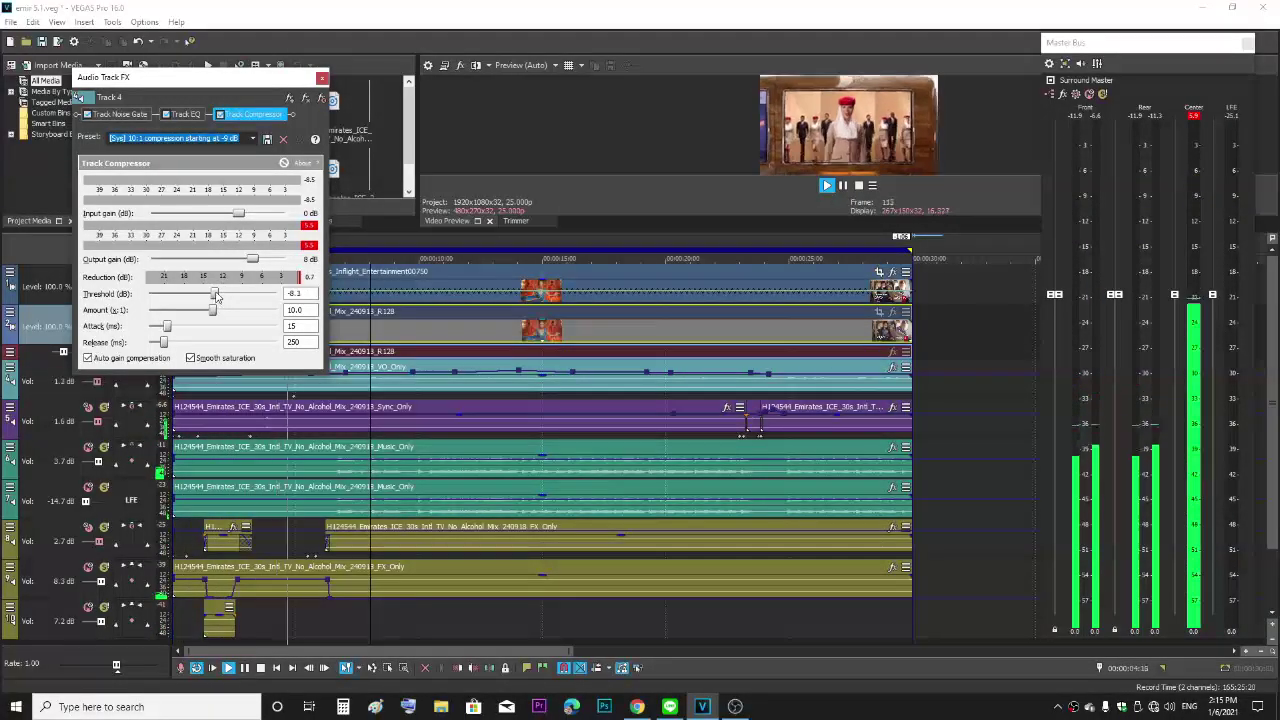
{"action": "left_click_drag", "start_coordinate": [214, 296], "coordinate": [189, 313]}
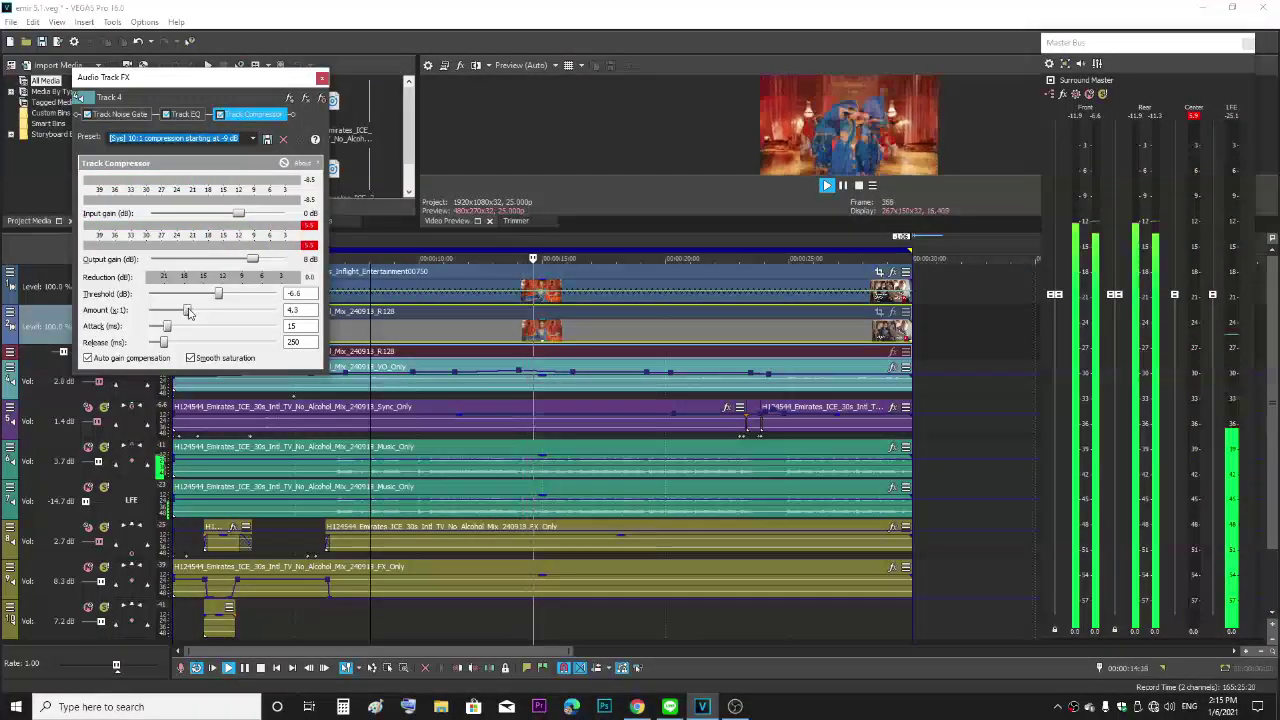
{"action": "left_click_drag", "start_coordinate": [189, 313], "coordinate": [207, 311]}
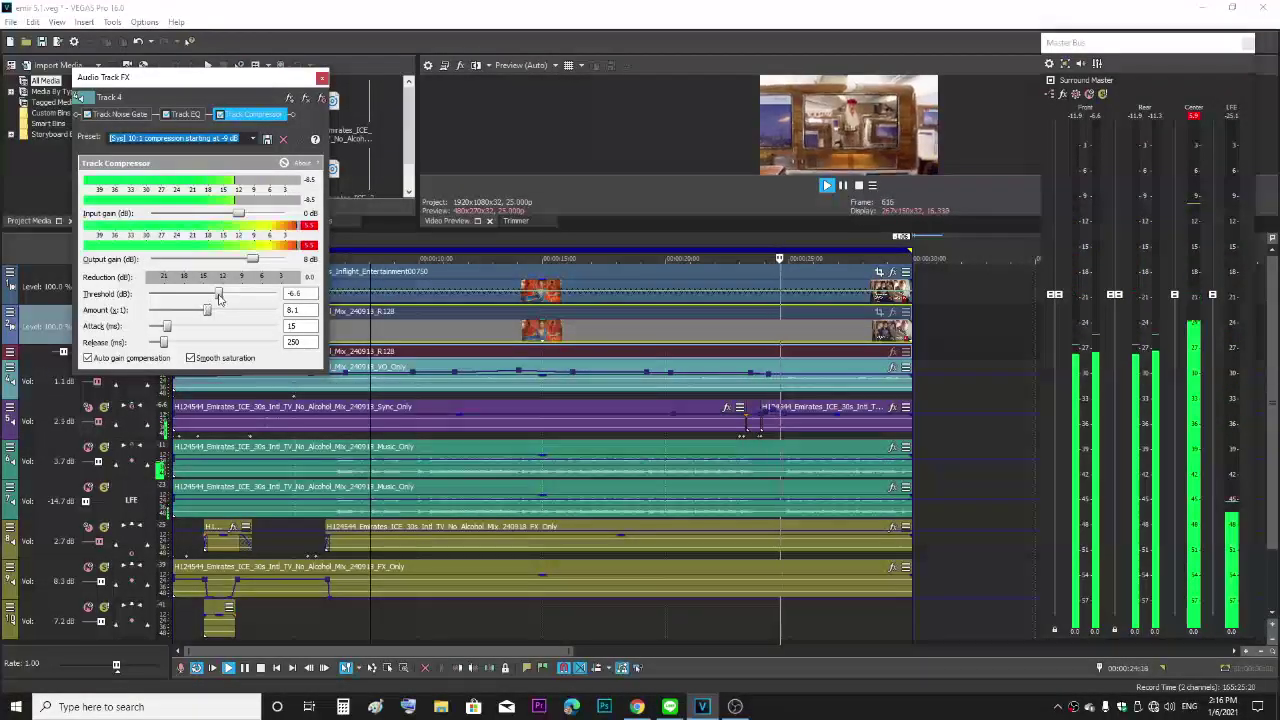
{"action": "left_click_drag", "start_coordinate": [207, 311], "coordinate": [222, 296]}
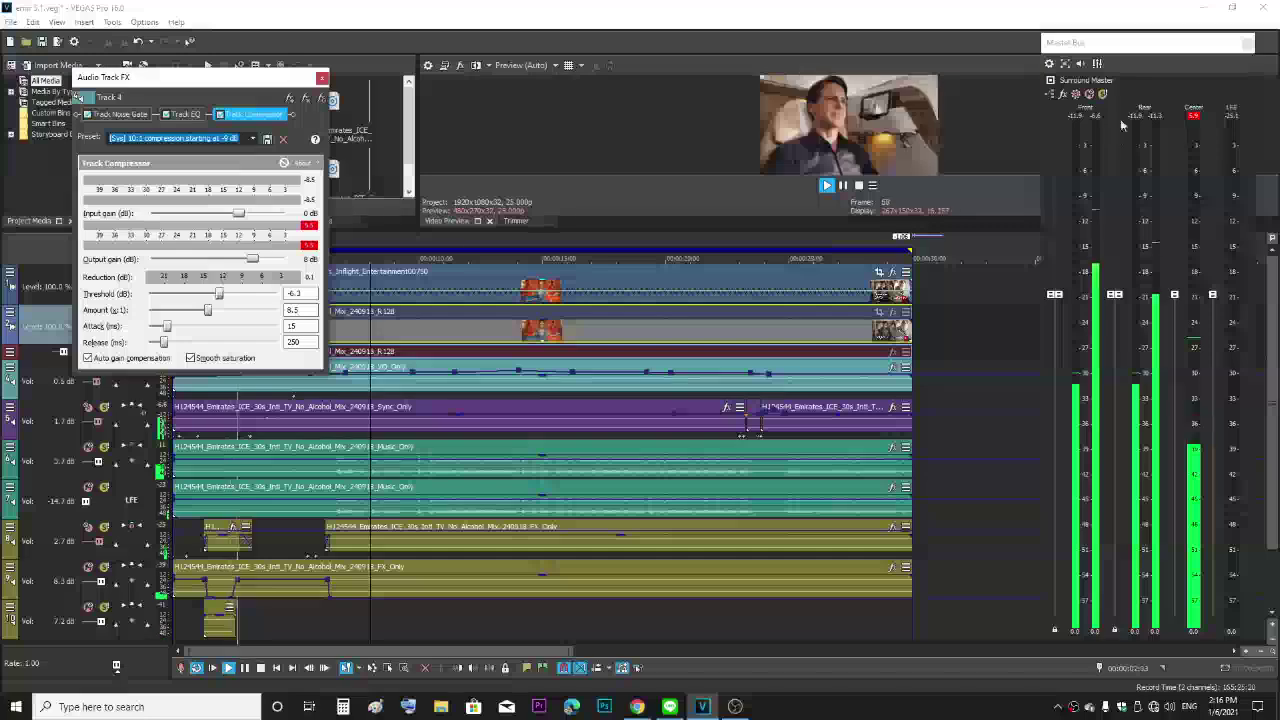
{"action": "left_click", "coordinate": [1060, 180]}
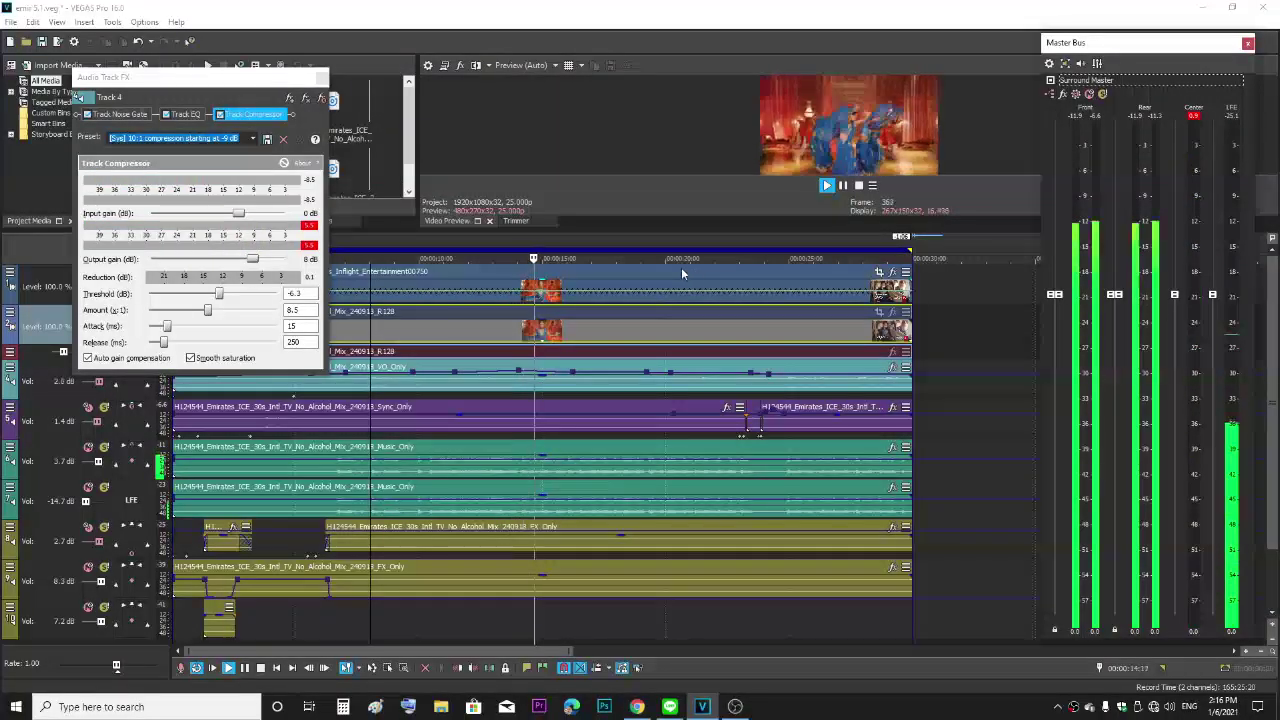
{"action": "left_click", "coordinate": [321, 78]}
{"action": "key", "text": "space"}
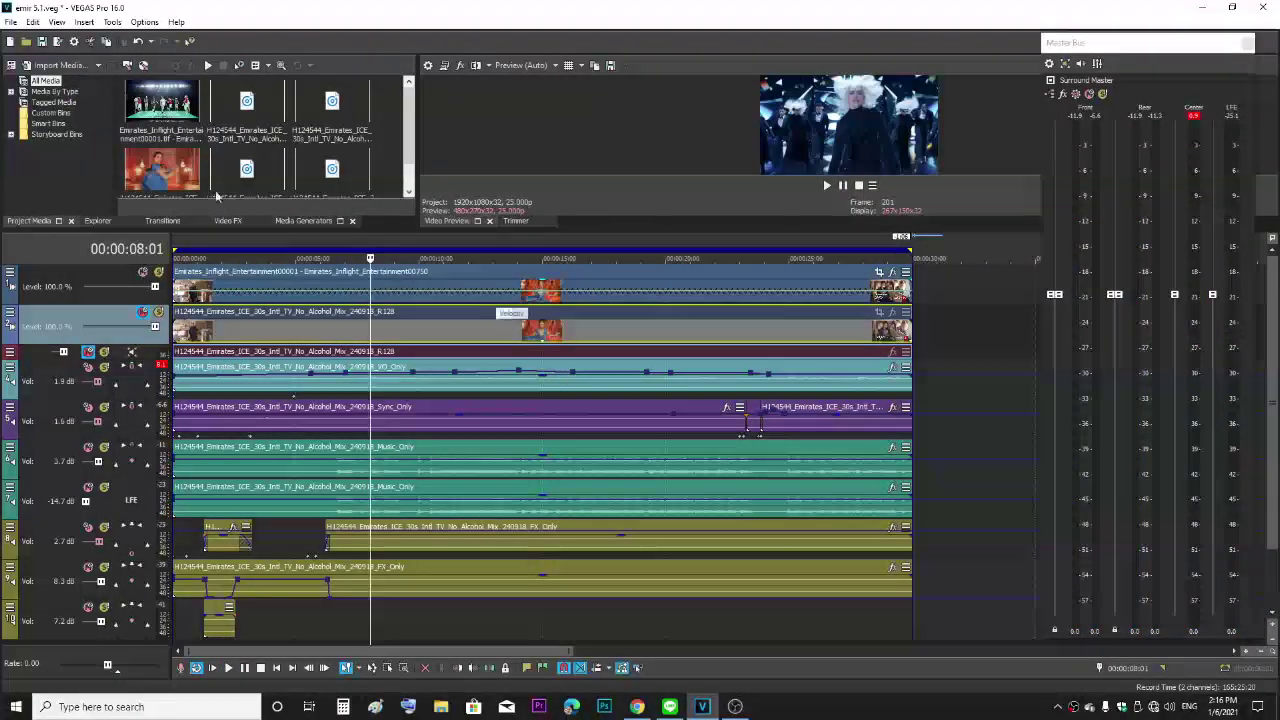
Set the project's audio master bus mode to Stereo and play the downmix.
{"action": "left_click", "coordinate": [75, 43]}
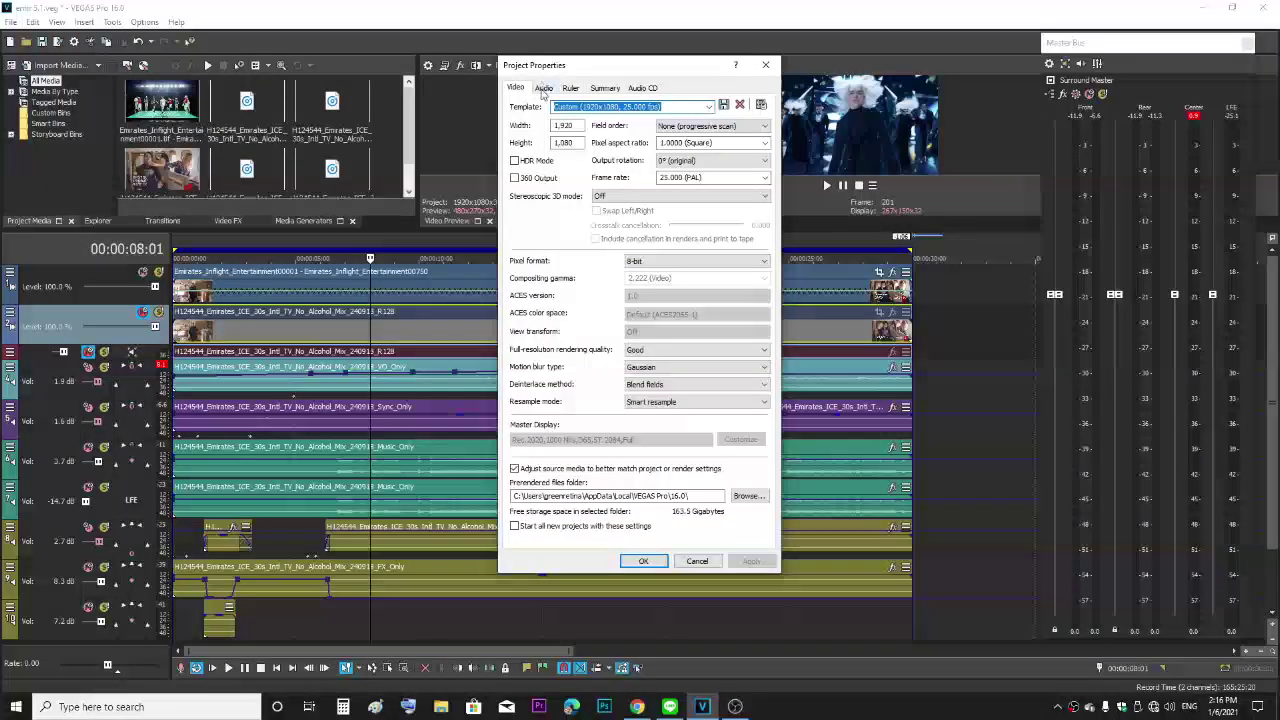
{"action": "left_click", "coordinate": [543, 89]}
{"action": "left_click", "coordinate": [697, 119]}
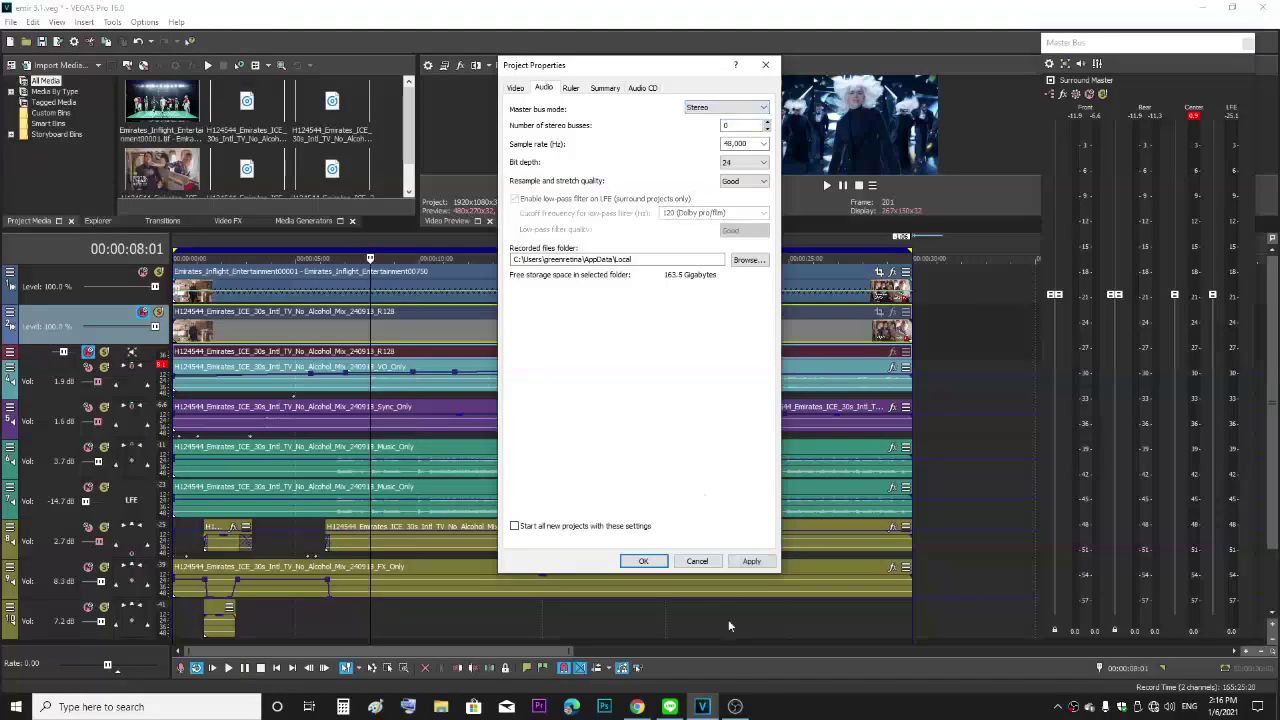
{"action": "left_click", "coordinate": [752, 562]}
{"action": "left_click", "coordinate": [643, 561]}
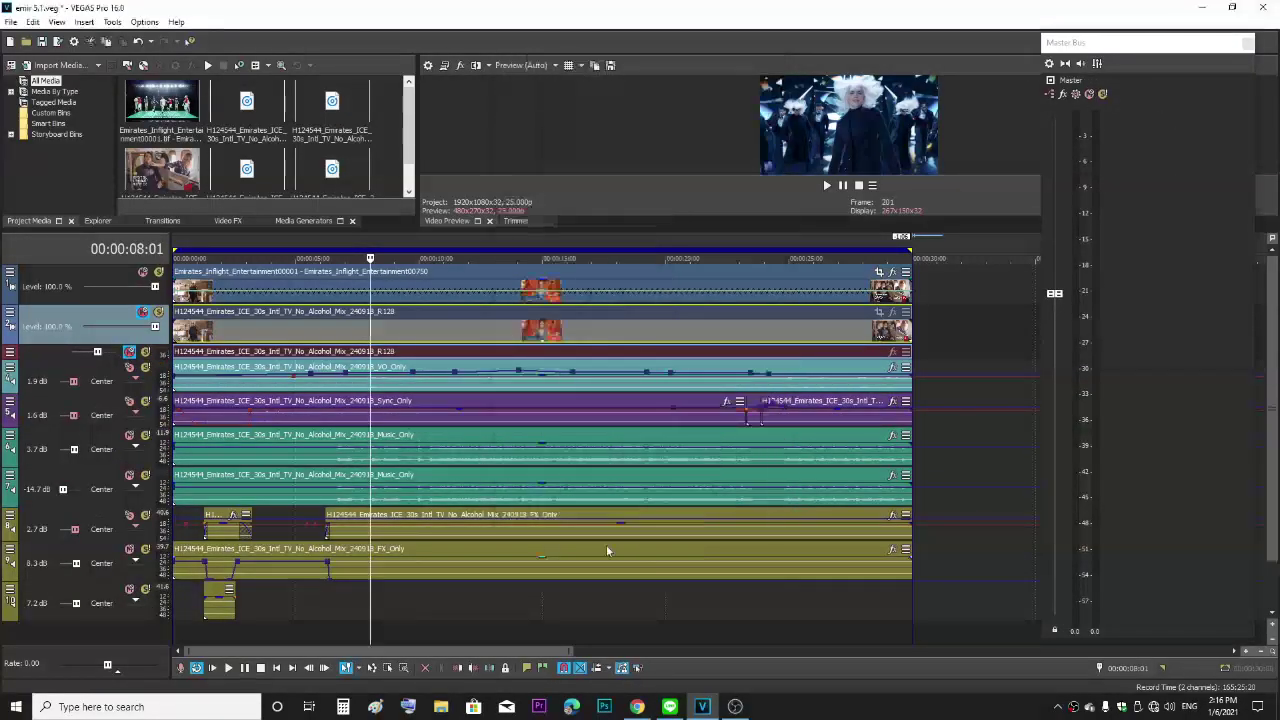
{"action": "key", "text": "space"}
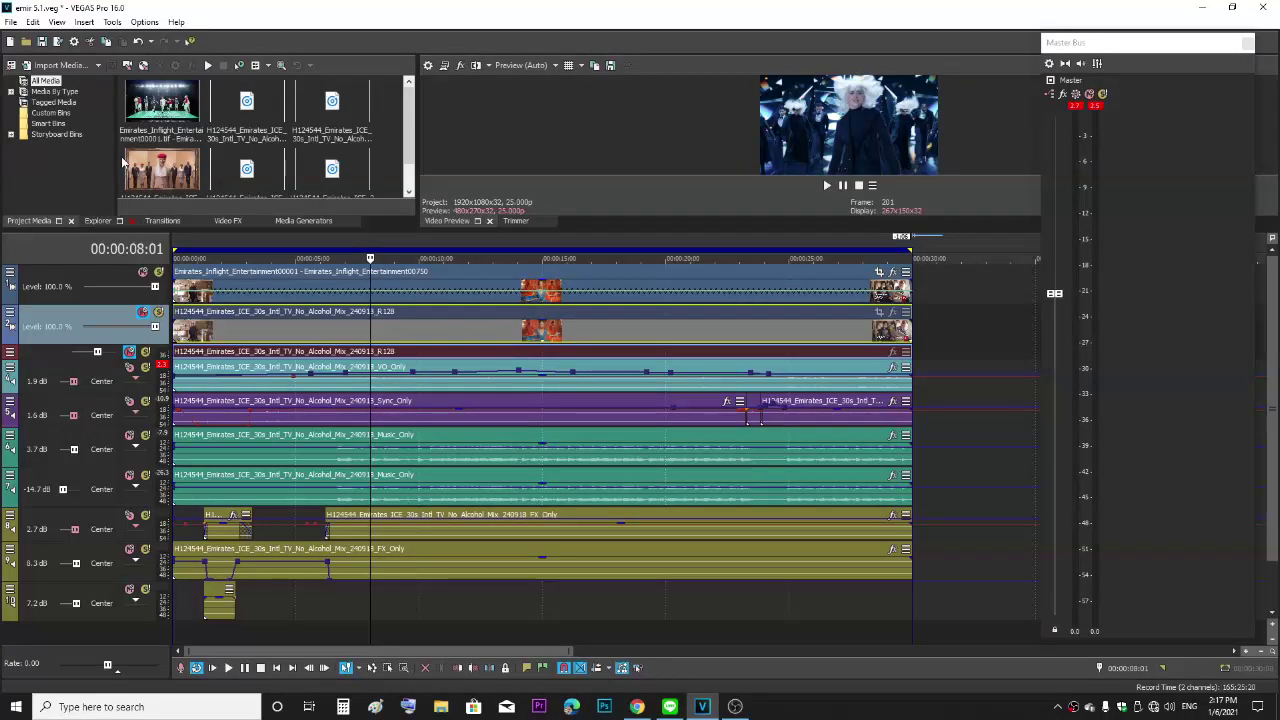
Compare the two video tracks during stereo playback by swapping their mutes, and enlarge the video preview.
{"action": "left_click", "coordinate": [143, 313]}
{"action": "left_click", "coordinate": [143, 273]}
{"action": "key", "text": "space"}
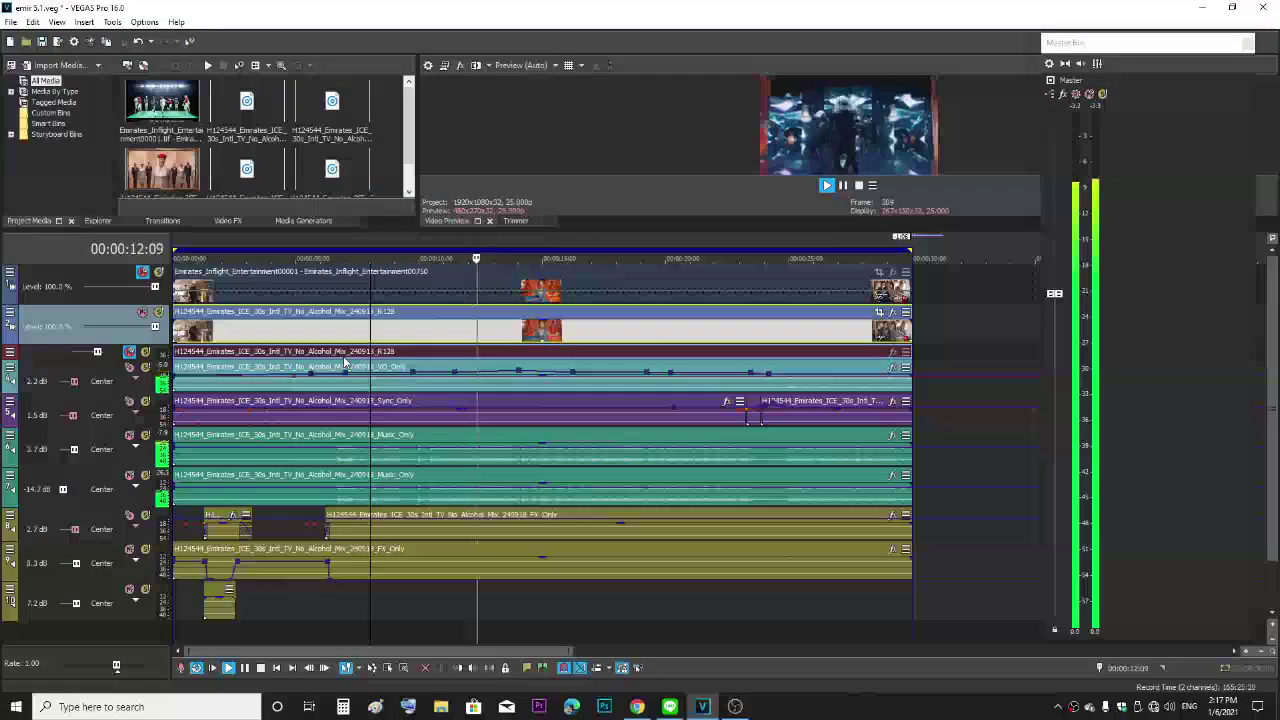
{"action": "left_click_drag", "start_coordinate": [581, 229], "coordinate": [522, 329]}
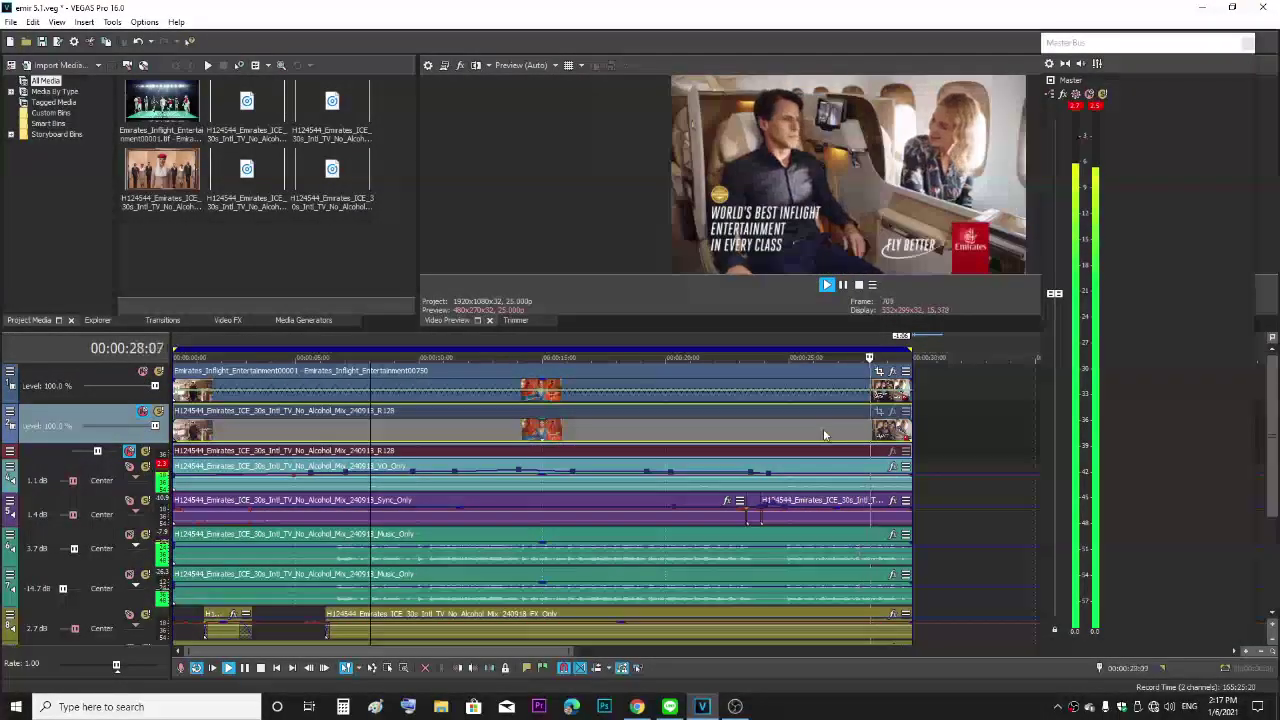
{"action": "key", "text": "space"}
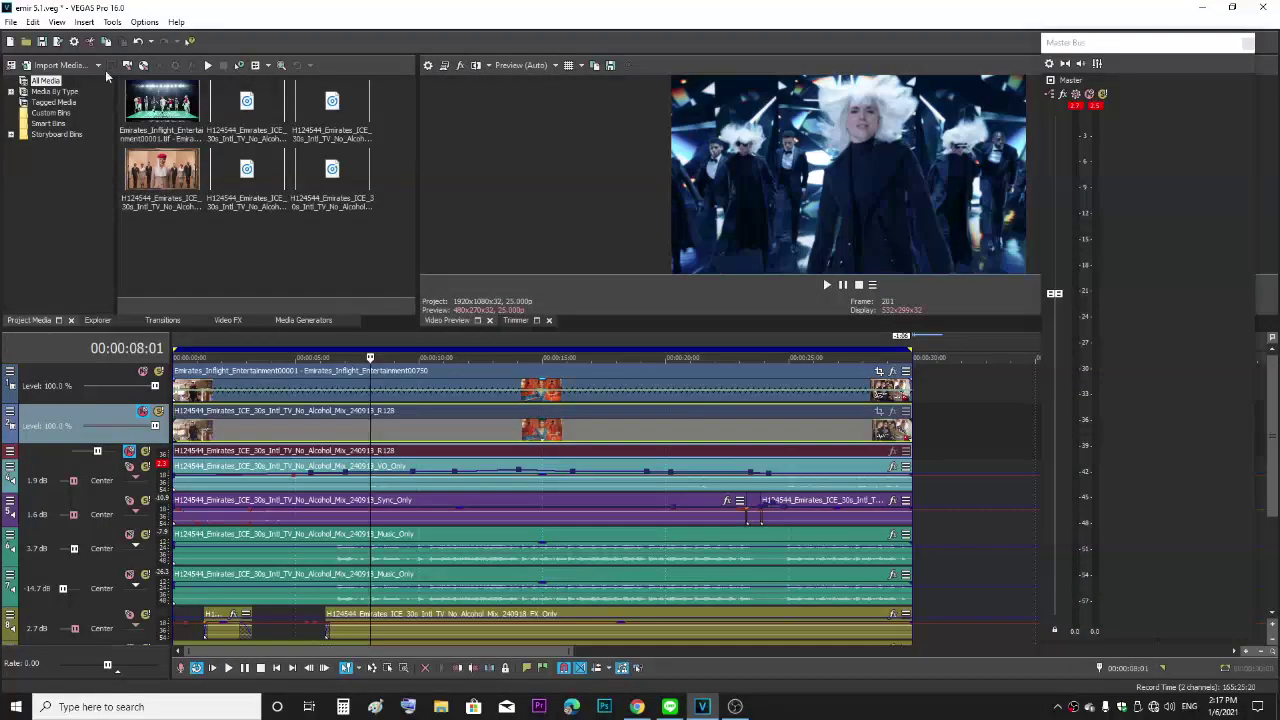
Render the project as emir 2.0.mp4 in MAGIX AVC/AAC MP4 with the Internet HD 1080p 25 fps (NVIDIA NVENC) template.
{"action": "left_click", "coordinate": [58, 42]}
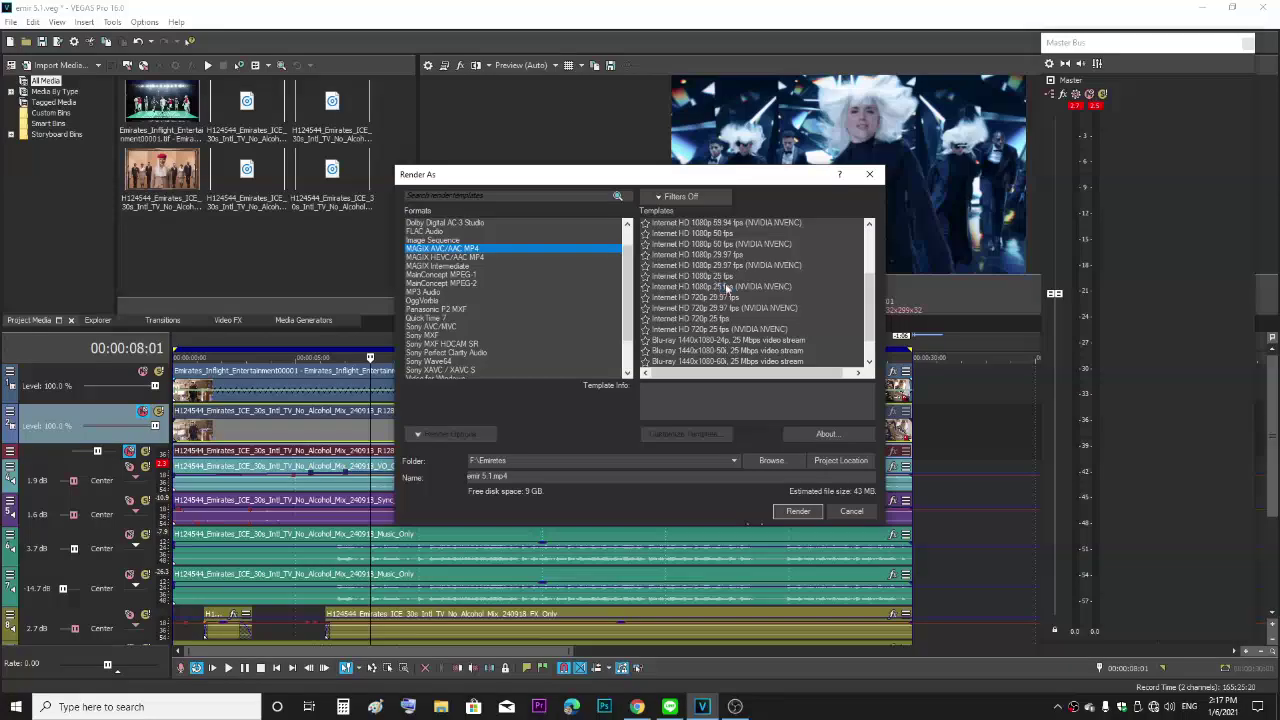
{"action": "left_click", "coordinate": [771, 460]}
{"action": "left_click", "coordinate": [620, 340]}
{"action": "left_click", "coordinate": [917, 523]}
{"action": "left_click", "coordinate": [666, 354]}
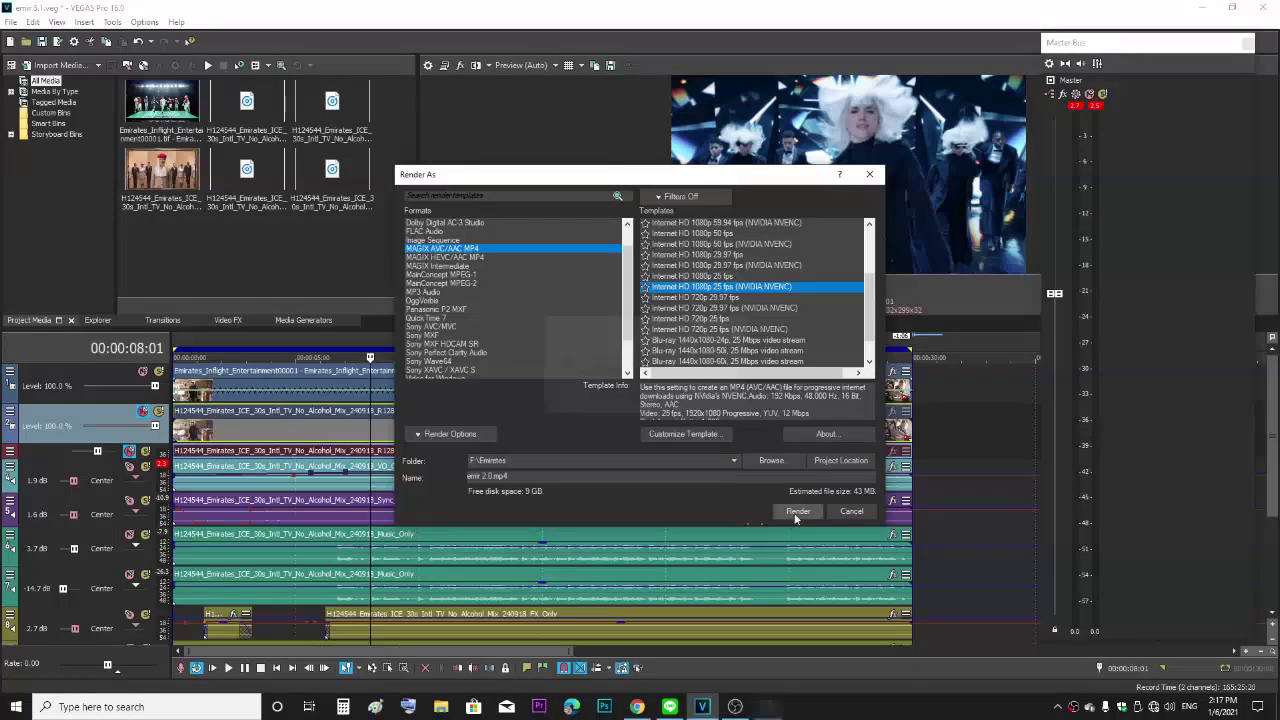
{"action": "left_click", "coordinate": [797, 512]}
{"action": "left_click", "coordinate": [656, 406]}
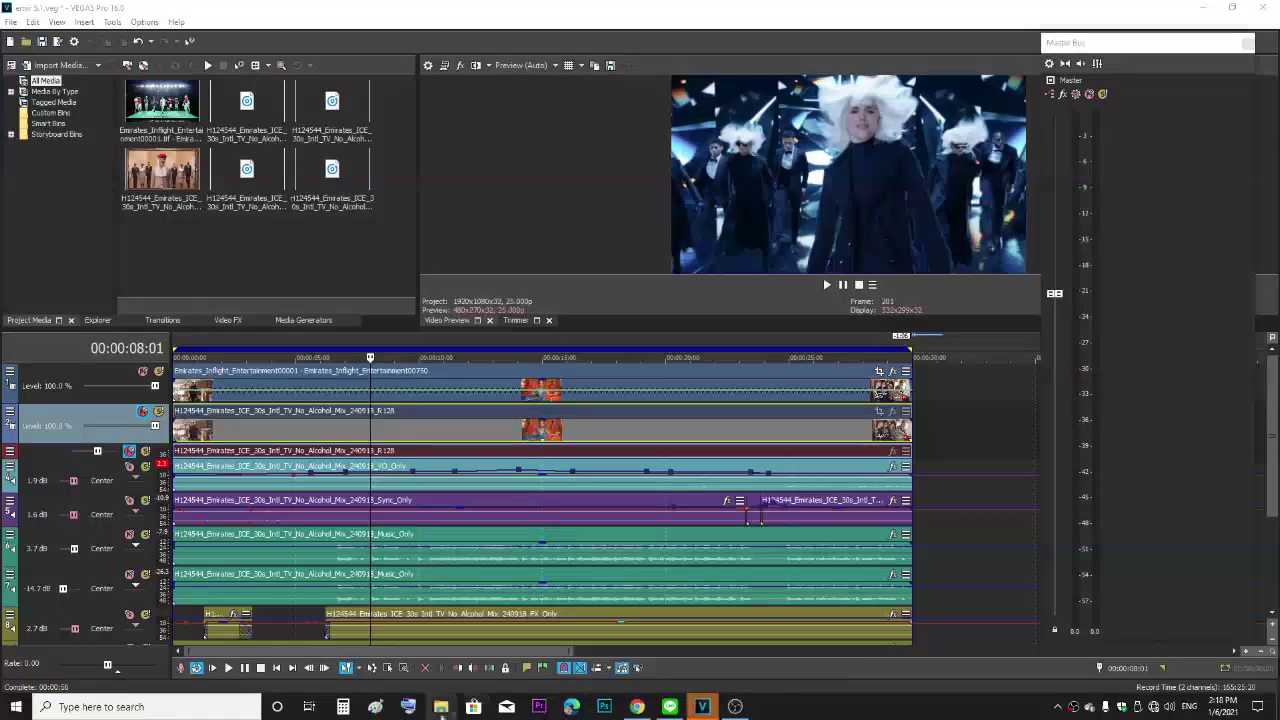
In File Explorer, play the rendered emir 2.0.mp4 from the recent files with MPC-HC.
{"action": "left_click", "coordinate": [440, 706]}
{"action": "right_click", "coordinate": [488, 381]}
{"action": "left_click", "coordinate": [510, 388]}
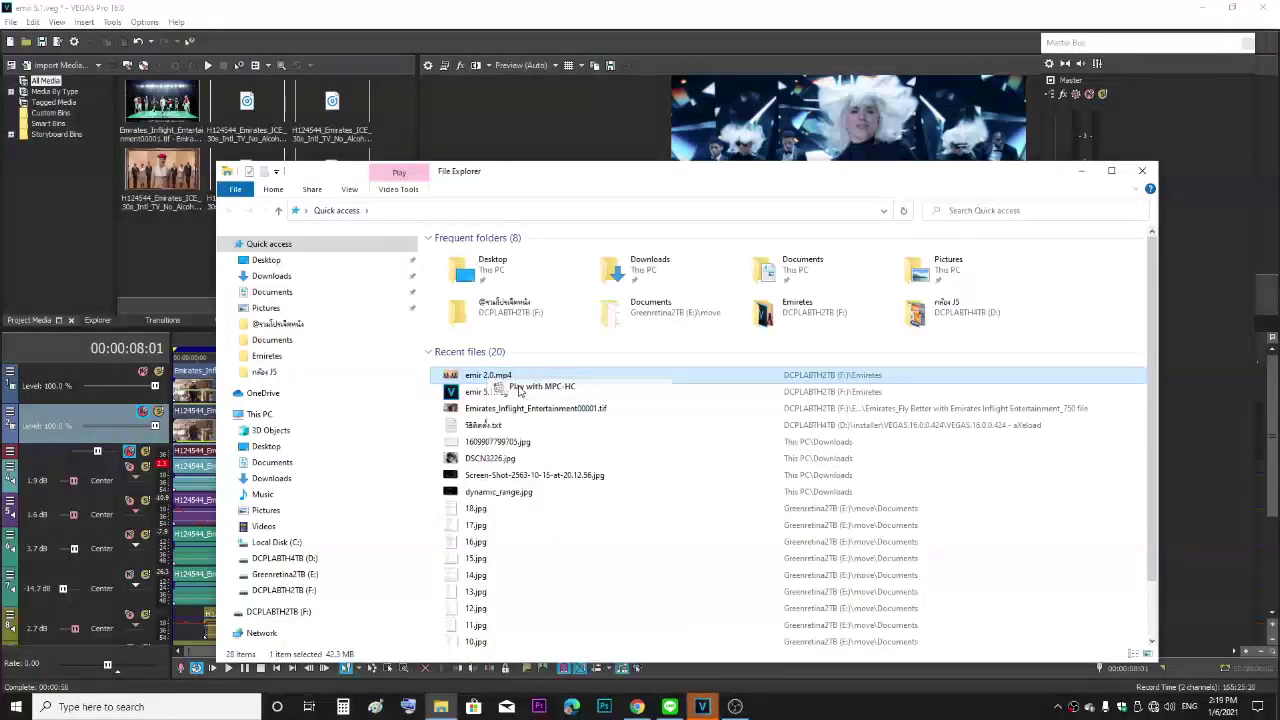